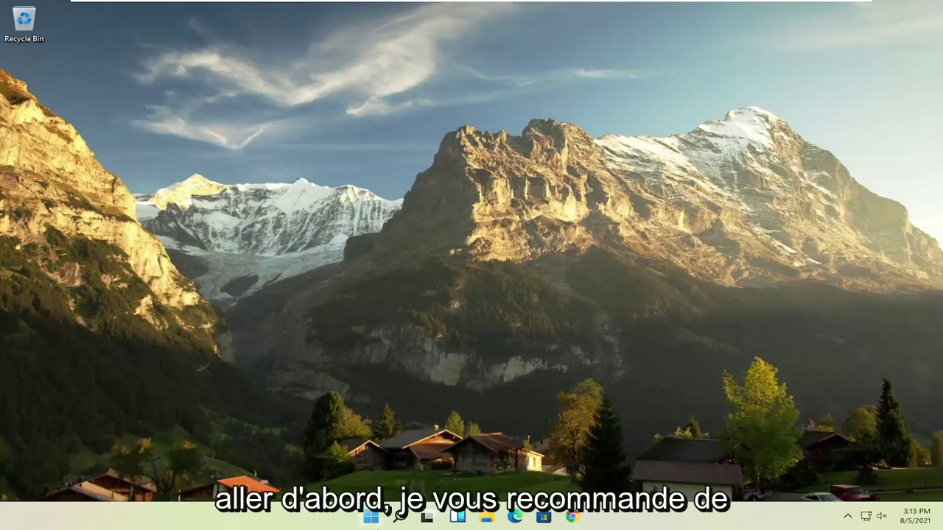
Disable Microsoft OneDrive on Task Manager's Startup tab, leaving other startup apps enabled
right_click(370, 518)
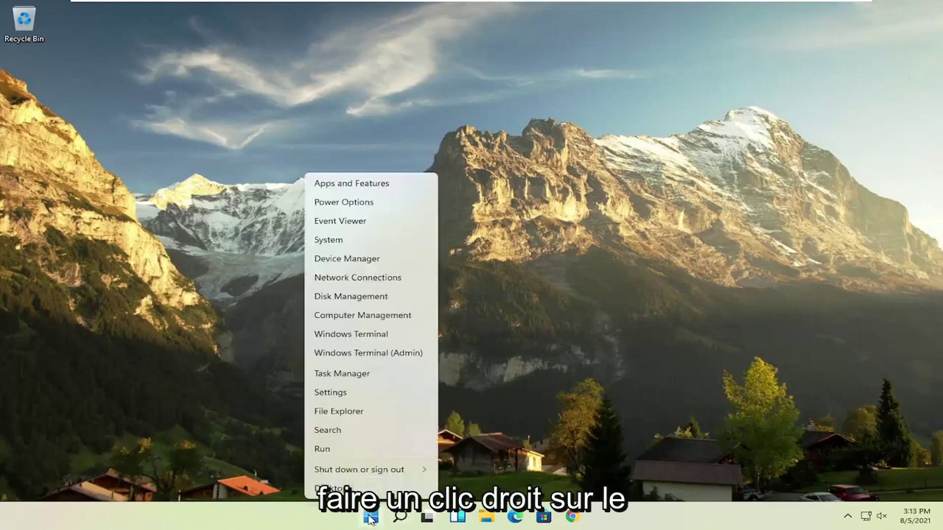
left_click(342, 374)
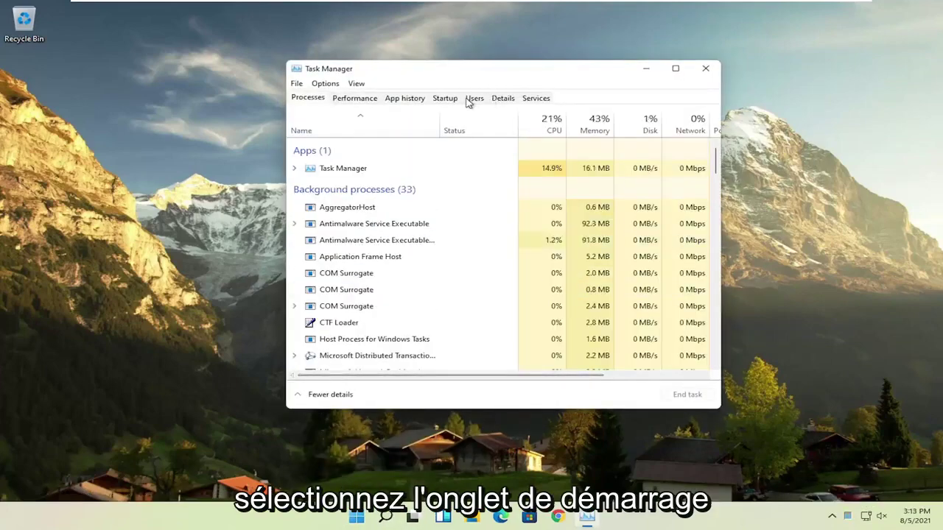
left_click(444, 98)
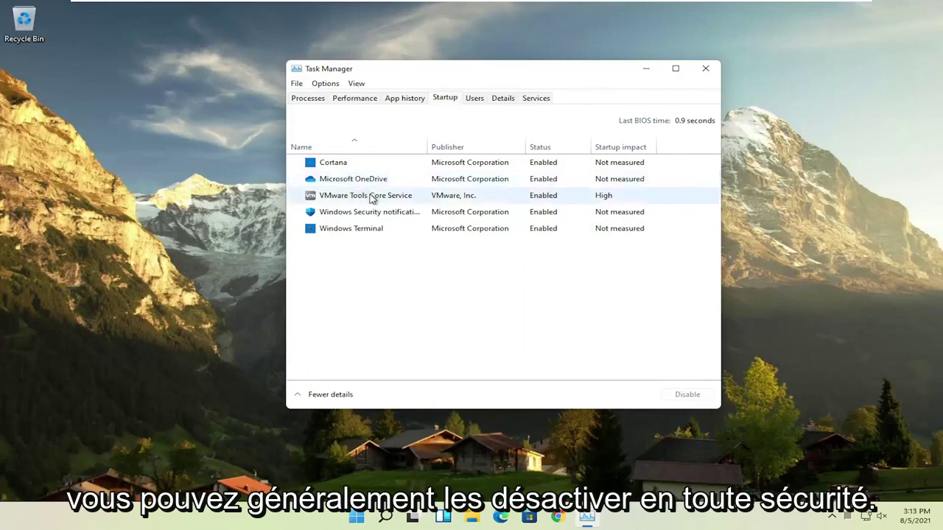
left_click(341, 184)
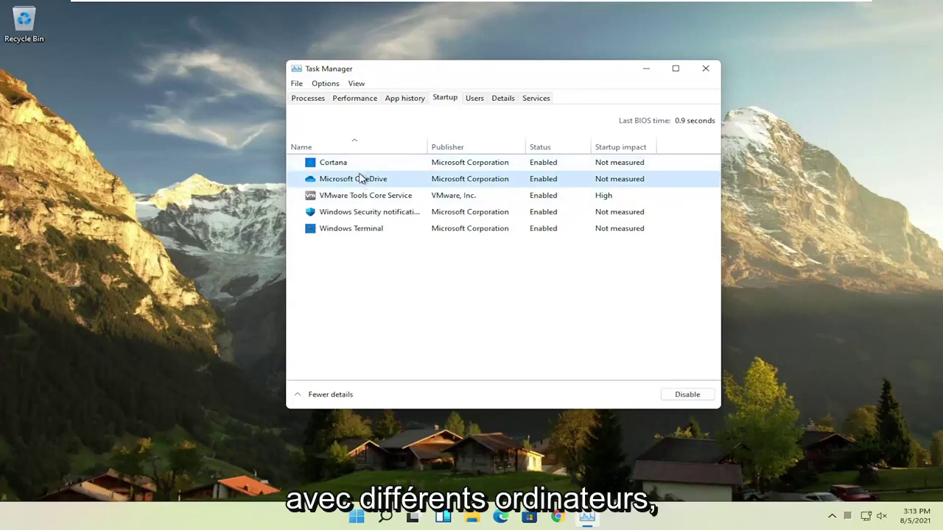
left_click(687, 395)
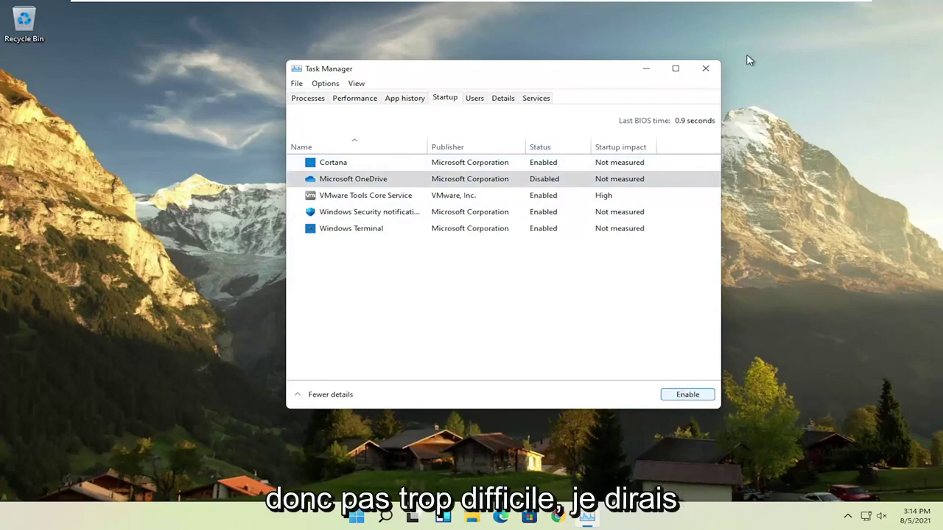
Close Task Manager and open Apps & features by searching 'apps'
left_click(704, 69)
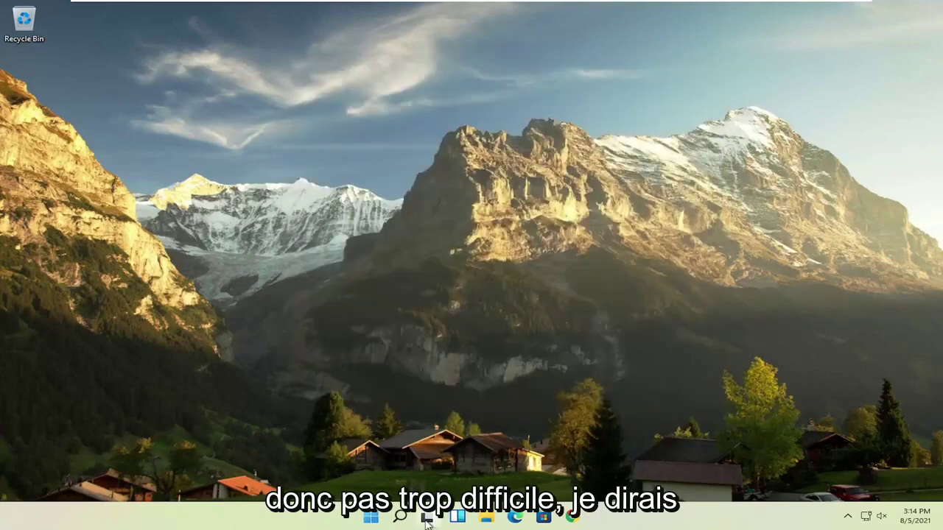
mouse_move(427, 517)
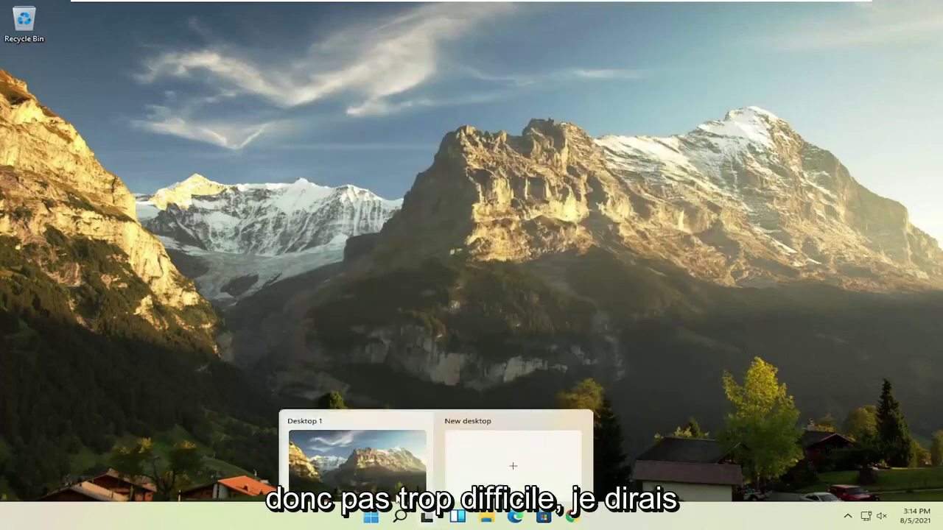
left_click(399, 518)
type("apps")
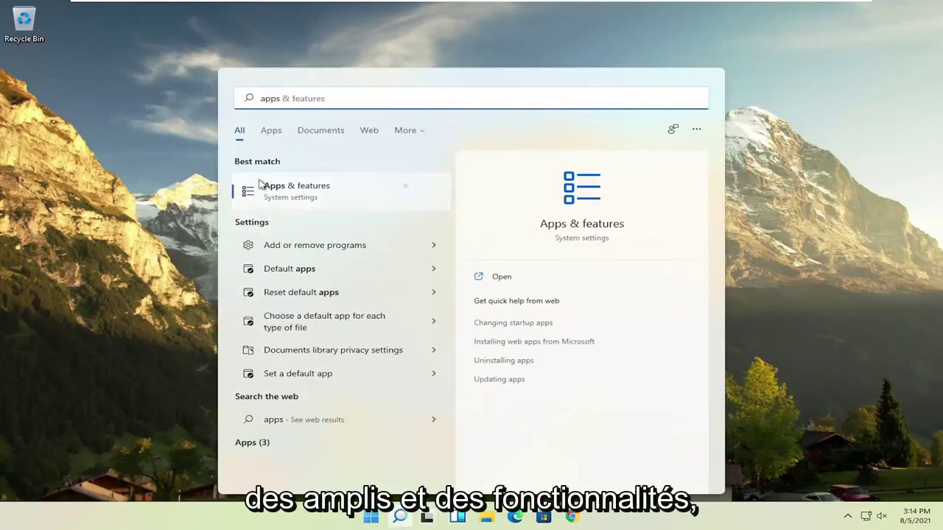
left_click(289, 190)
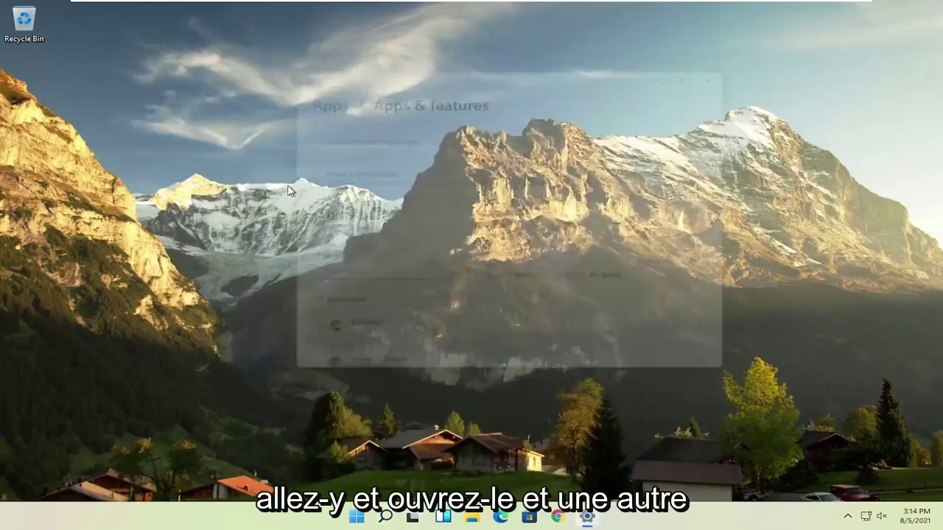
Scroll to CCleaner 5.82, view its Uninstall option, then dismiss the menu without uninstalling
scroll(452, 230, "down", 3)
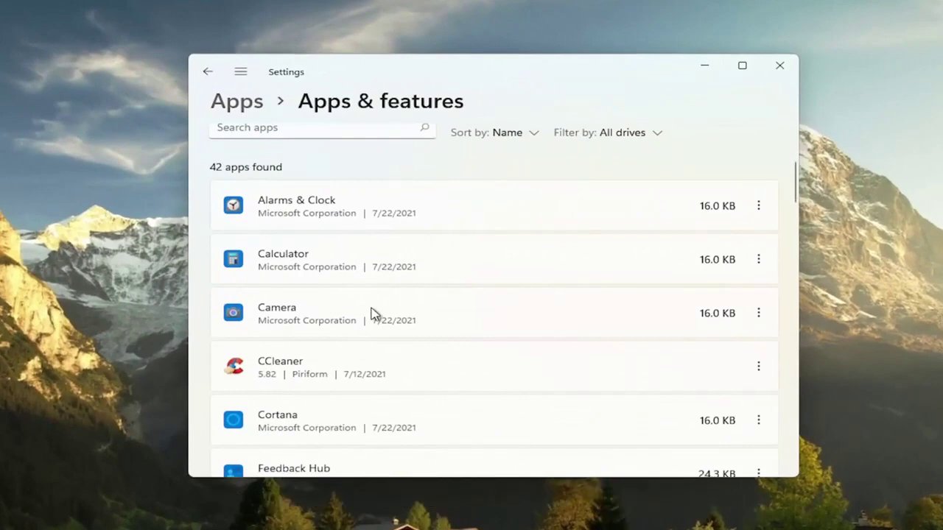
scroll(372, 313, "down", 1)
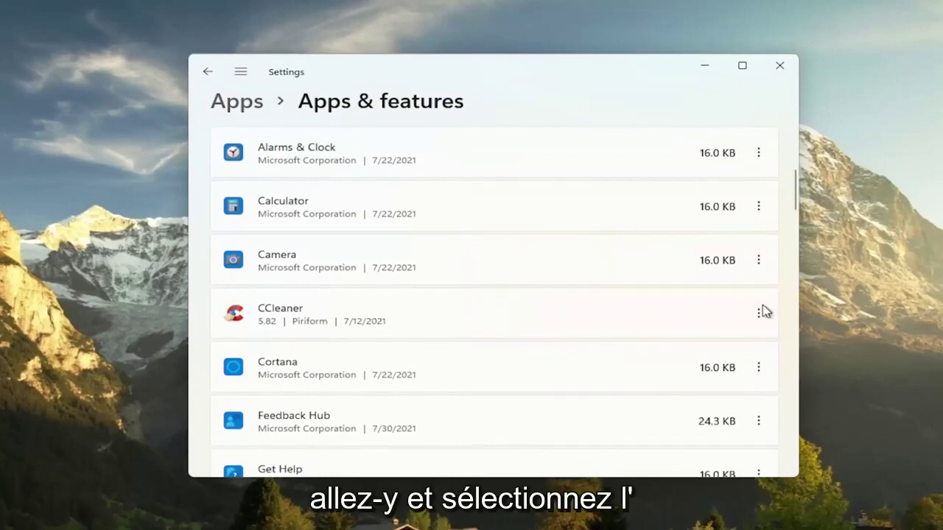
left_click(766, 315)
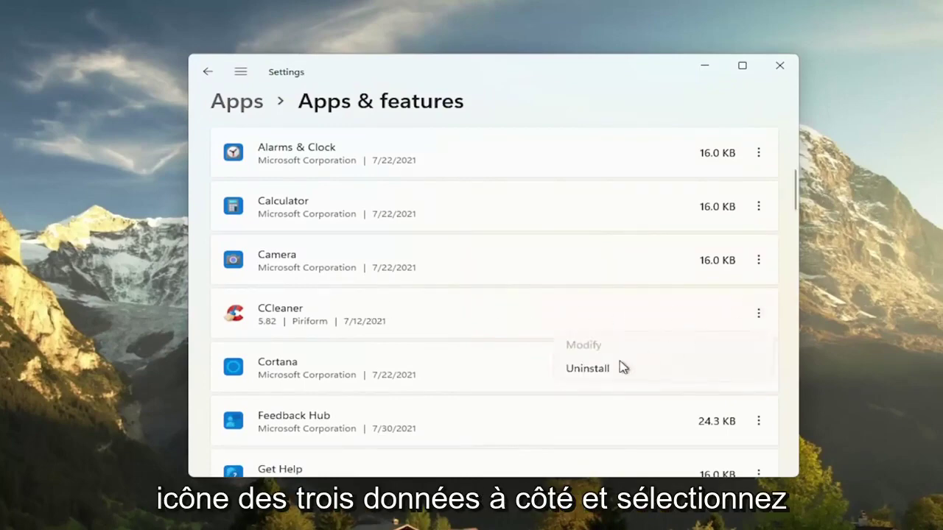
left_click(606, 80)
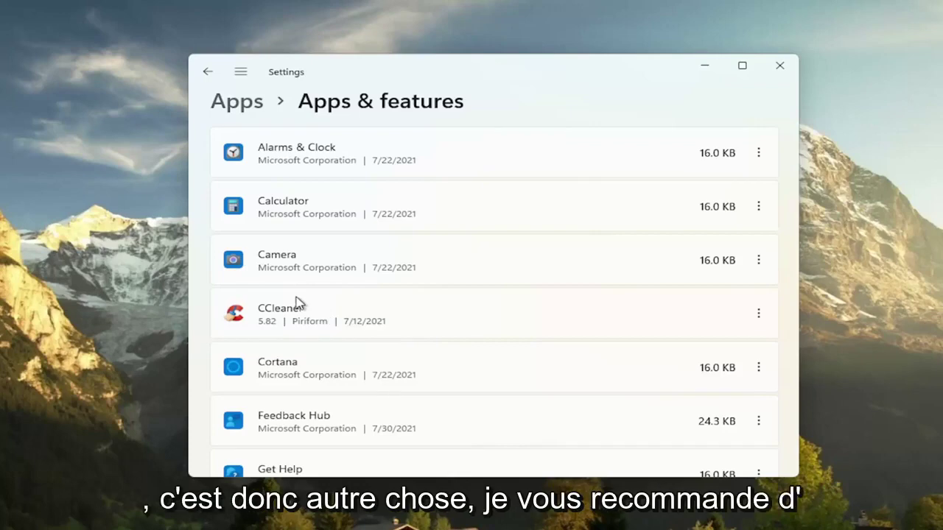
Set visual effects to 'Adjust for best performance' via the 'adjust' search and apply it
left_click(779, 65)
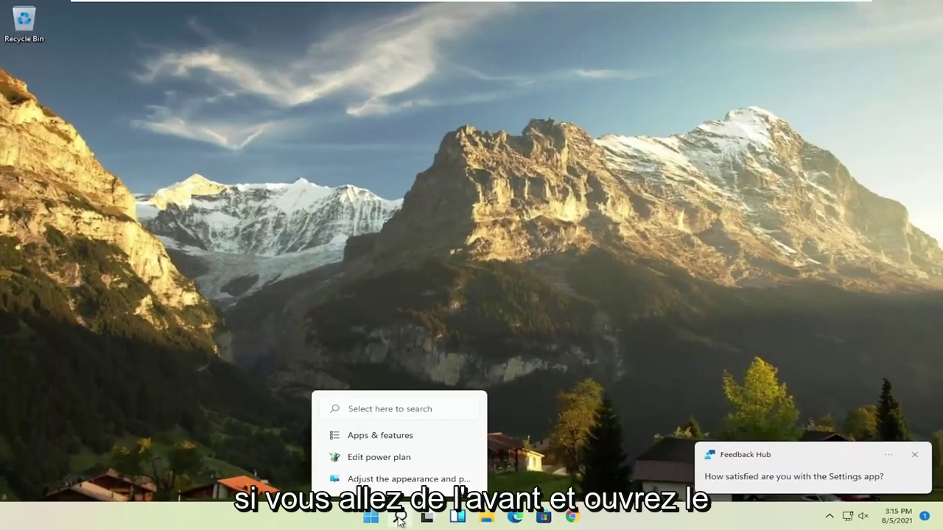
left_click(398, 517)
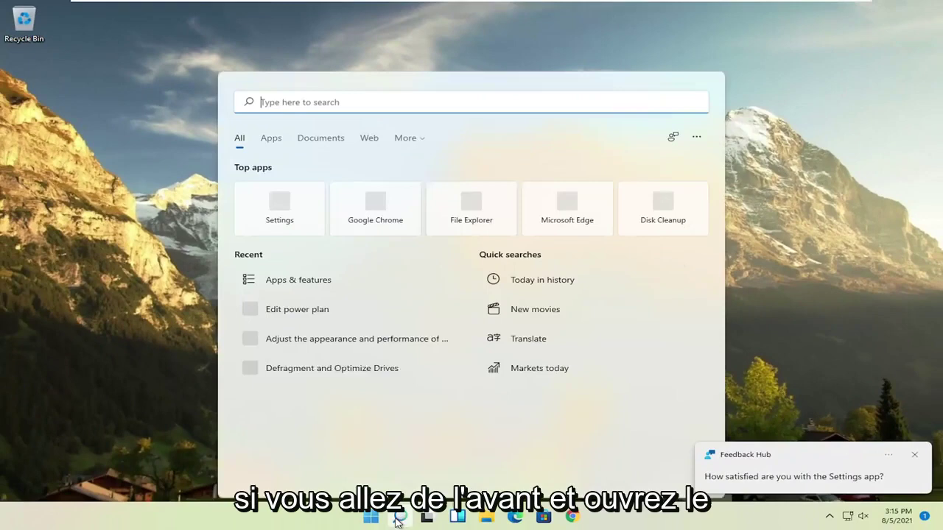
type("adjust")
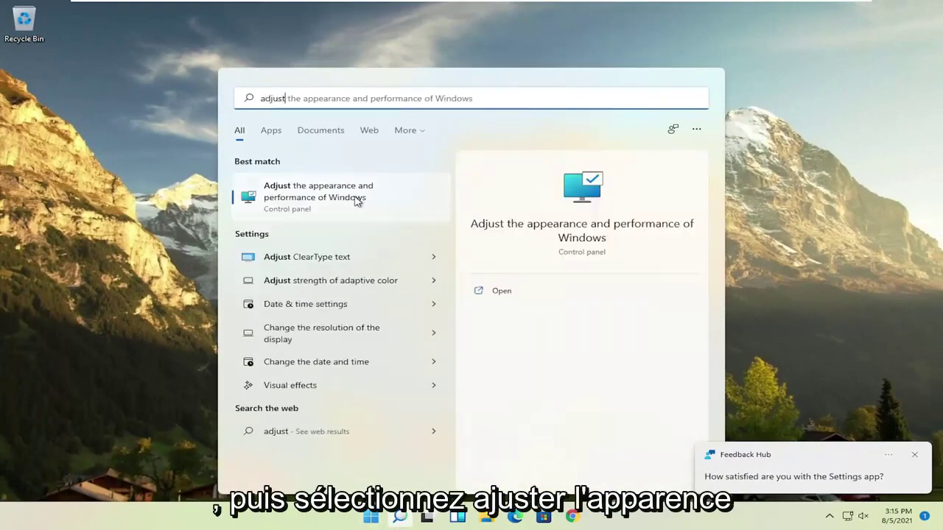
left_click(355, 204)
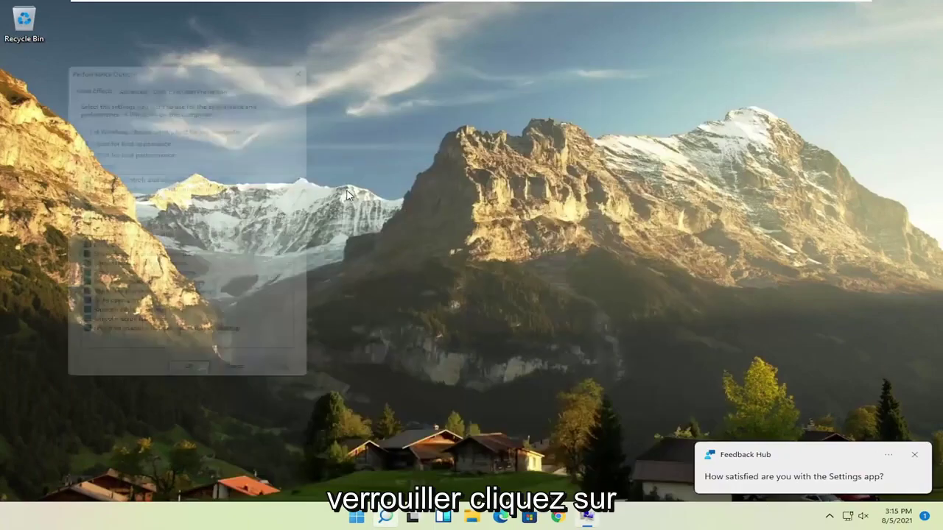
left_click_drag(202, 54, 400, 48)
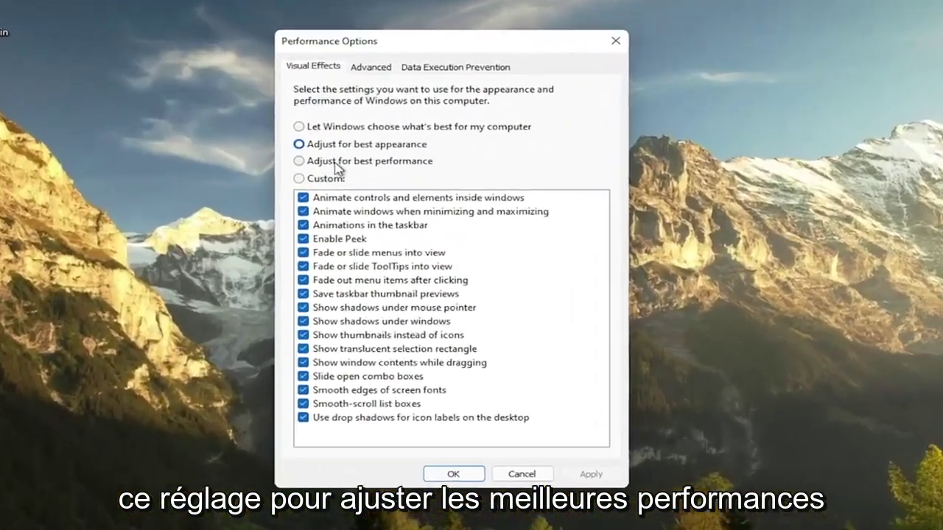
left_click(300, 146)
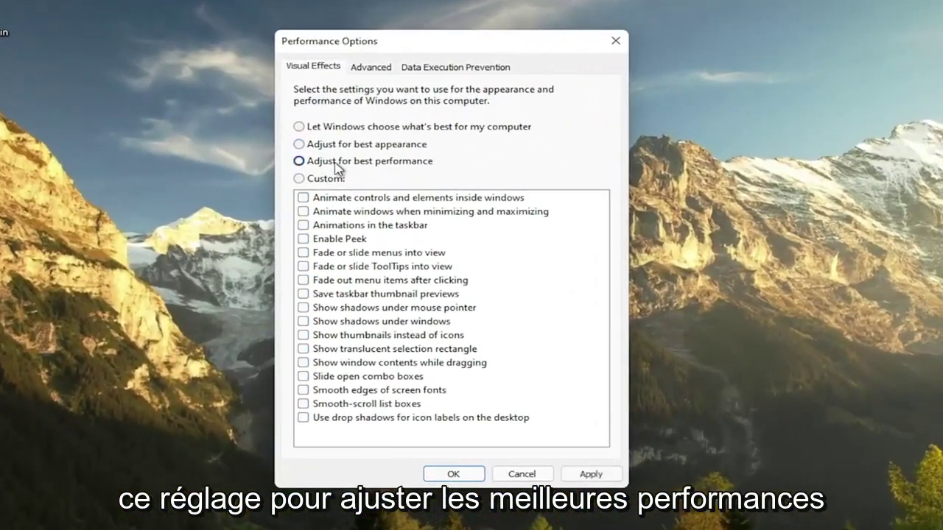
left_click(591, 473)
left_click_drag(386, 53, 437, 49)
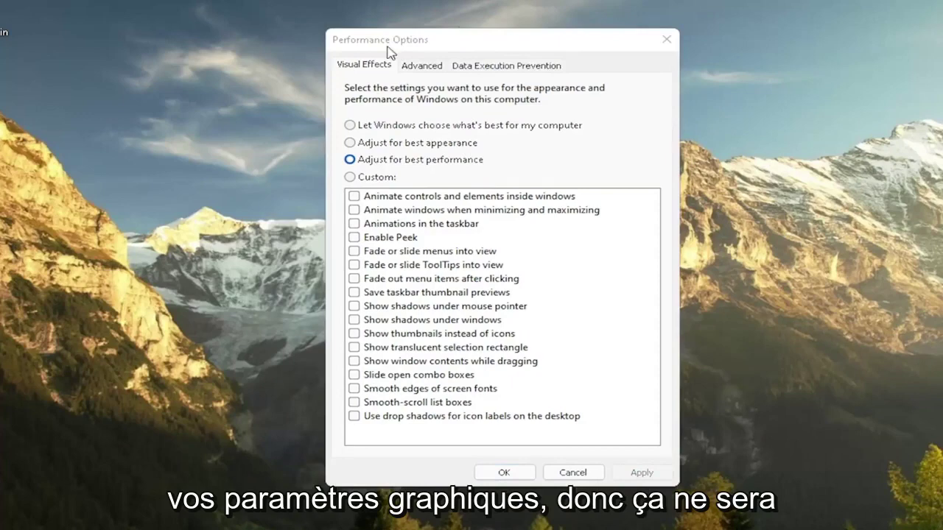
left_click_drag(496, 46, 517, 53)
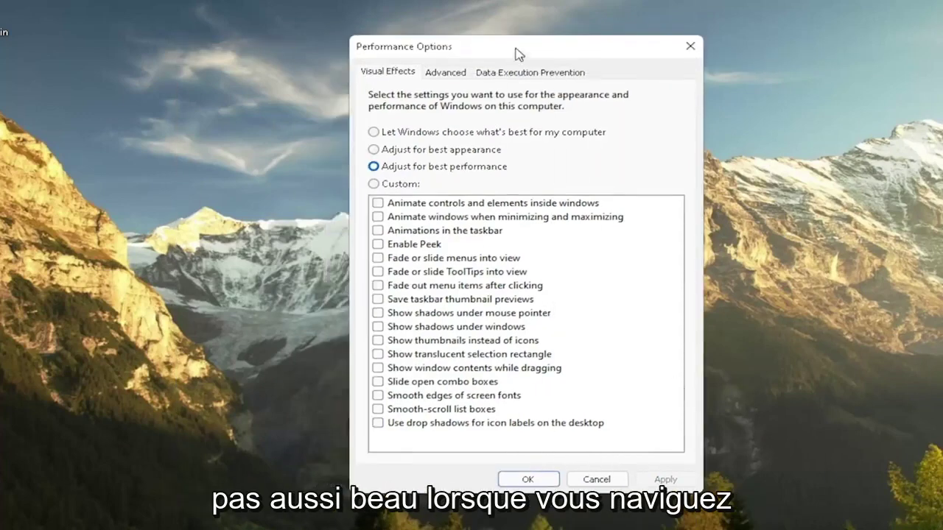
Customize visual effects: turn off thumbnails, enable window contents while dragging, and apply
key("super")
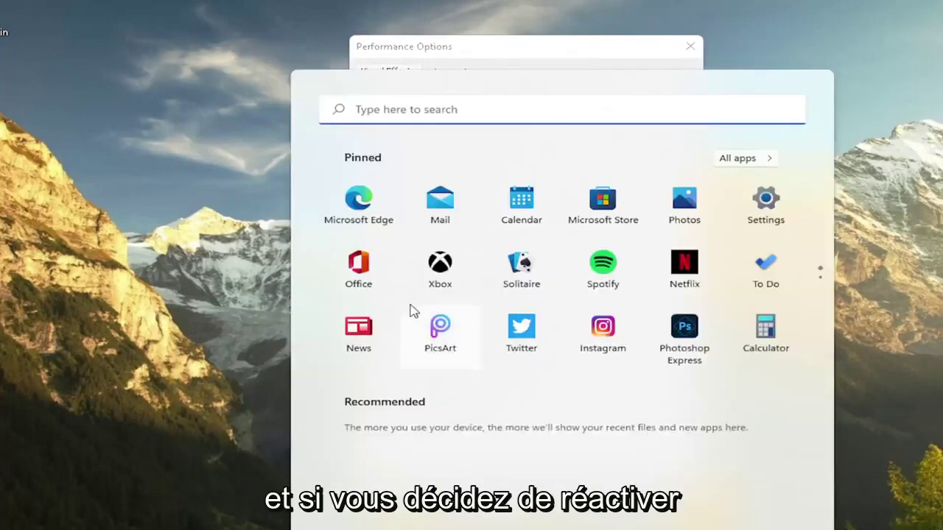
left_click(522, 203)
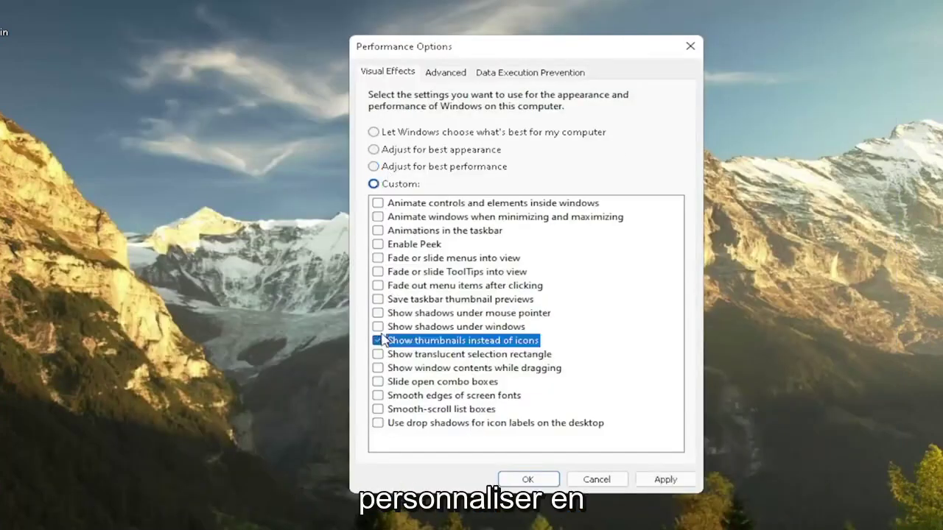
left_click(377, 286)
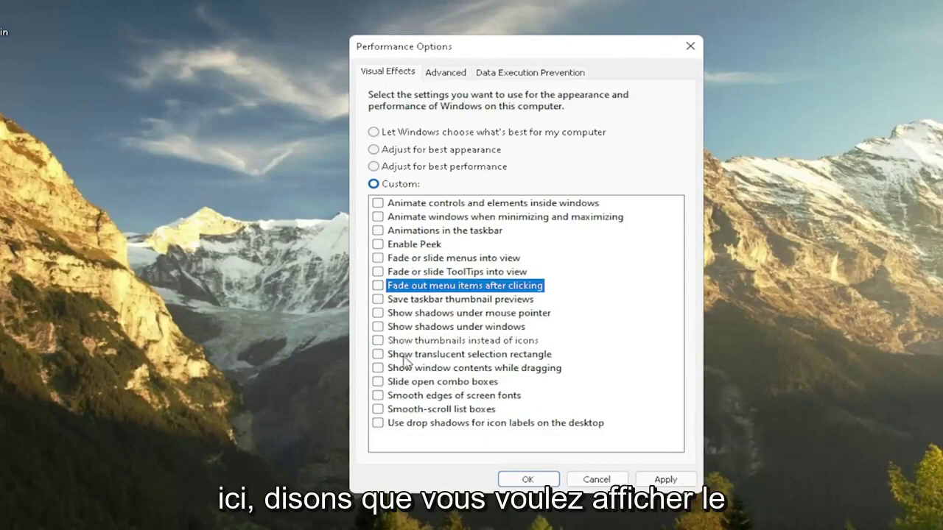
mouse_move(579, 59)
left_mouse_down()
mouse_move(324, 72)
mouse_move(545, 87)
mouse_move(582, 45)
left_mouse_up()
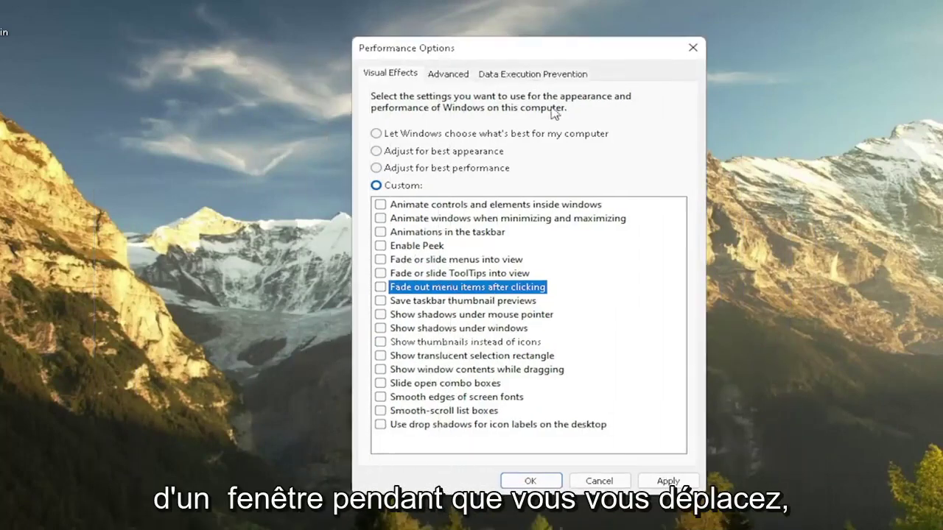
left_click(412, 370)
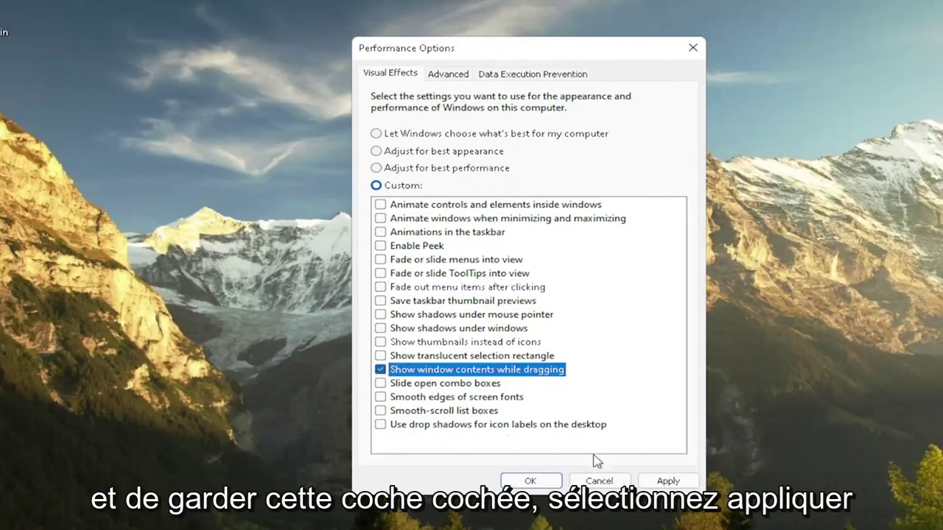
left_click(663, 481)
mouse_move(528, 57)
left_mouse_down()
mouse_move(616, 53)
mouse_move(528, 56)
left_mouse_up()
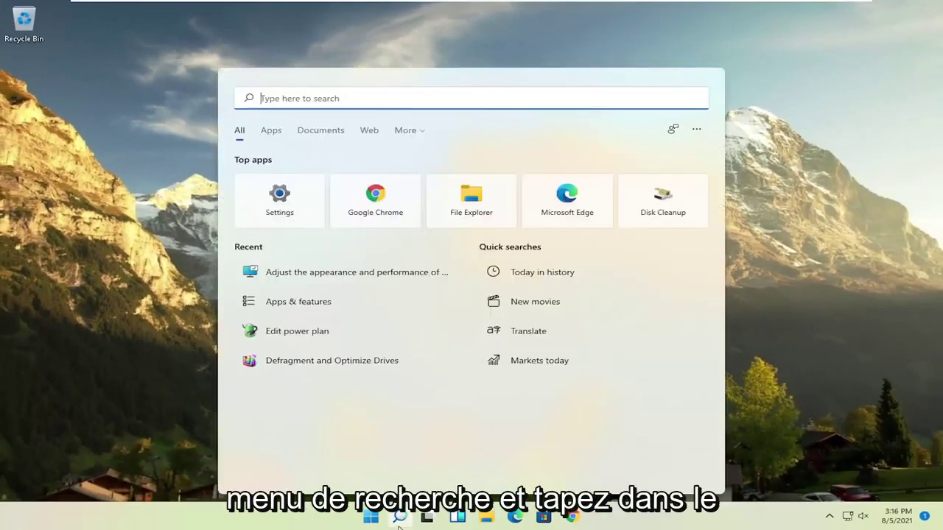
Open Control Panel via a 'control' search, keep Large icons view, and open Power Options
type("control")
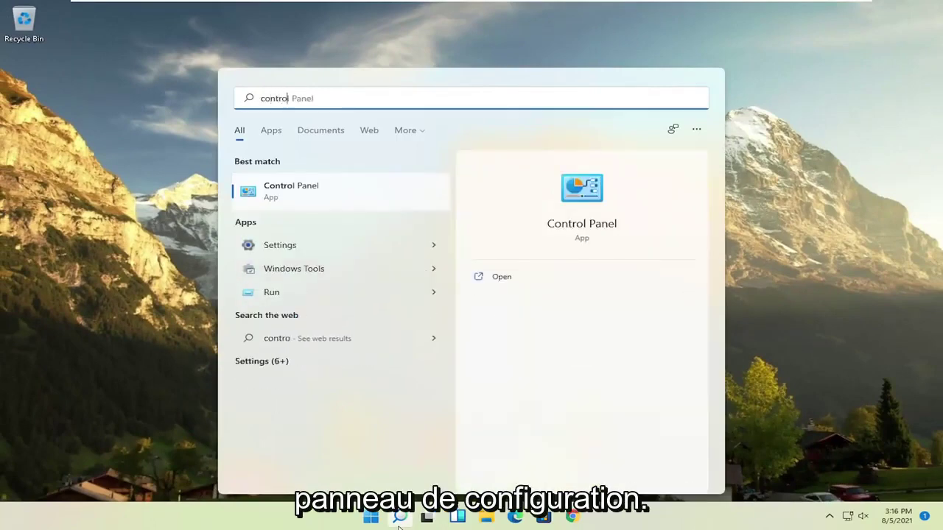
left_click(300, 198)
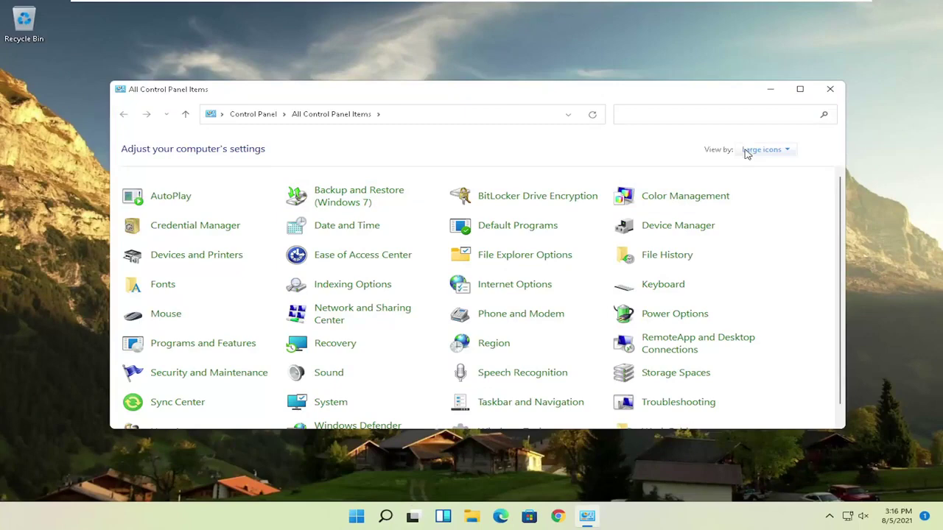
left_click(758, 149)
left_click(772, 182)
left_click(670, 317)
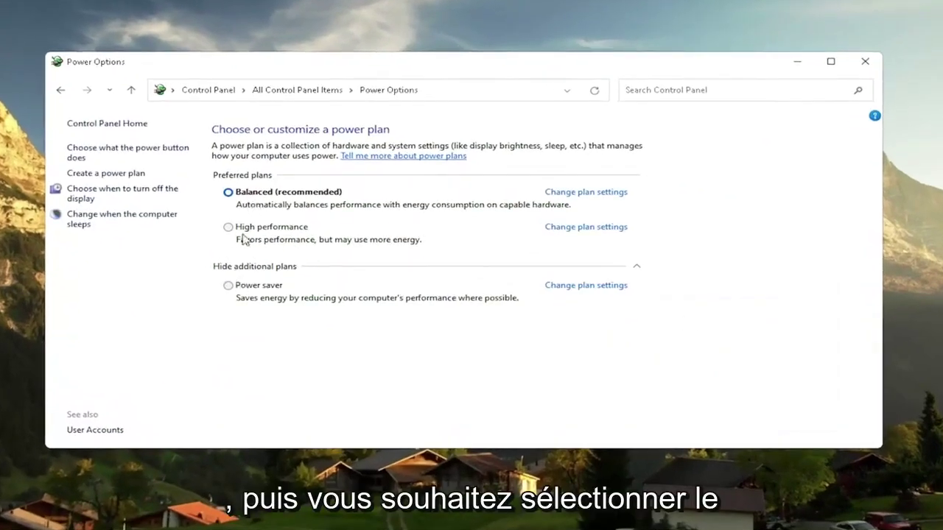
Select the High performance plan from the additional power plans
left_click(258, 267)
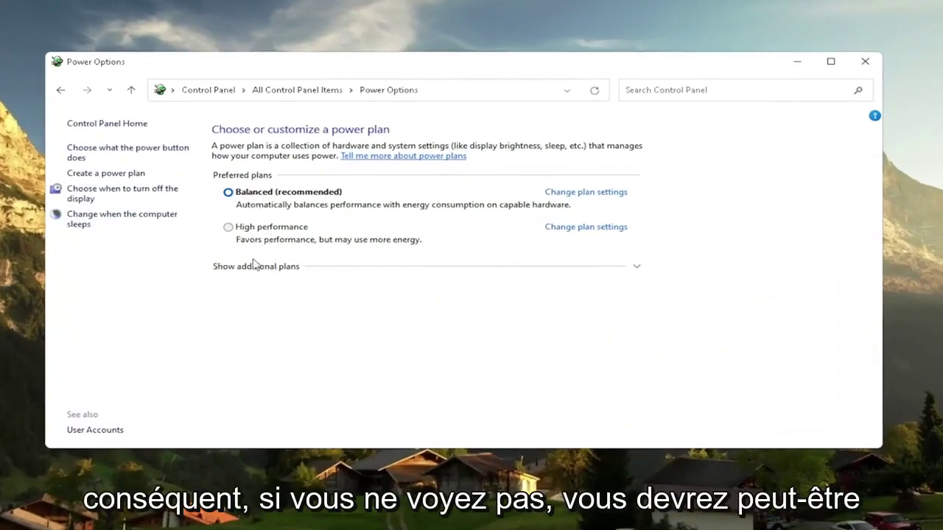
left_click(259, 268)
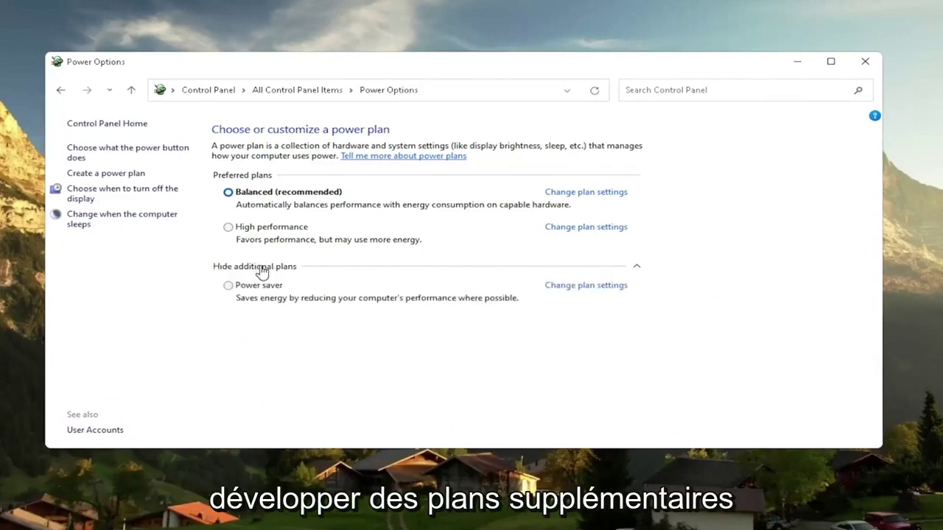
left_click(230, 228)
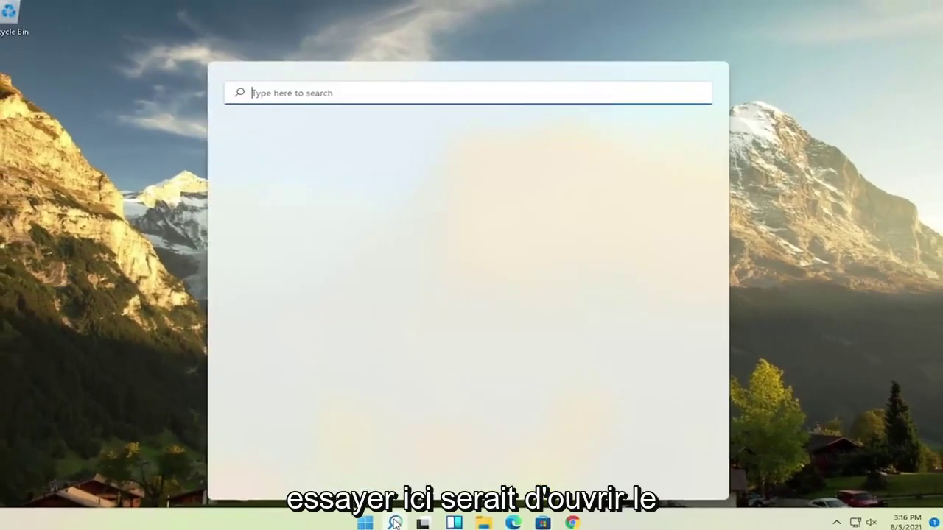
Run Disk Cleanup on (C:) including system files and permanently delete the checked files
type("disk clean")
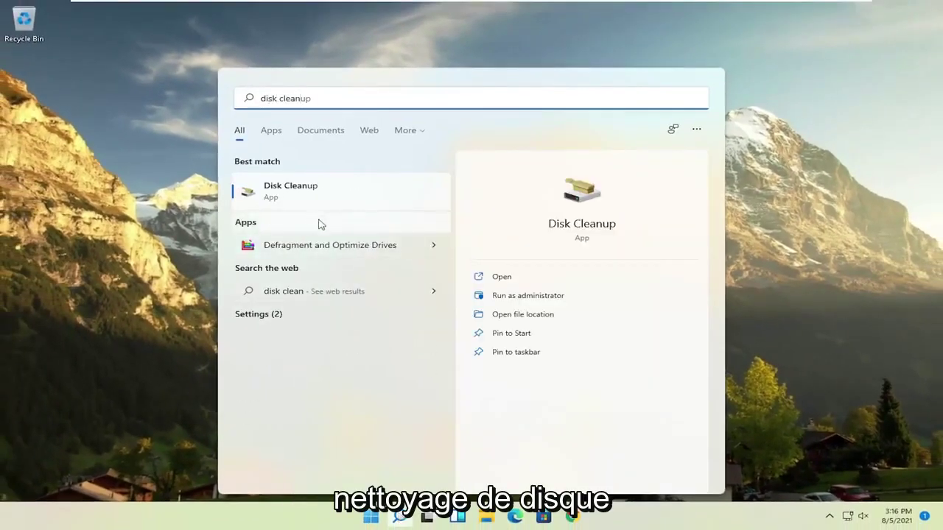
left_click(285, 187)
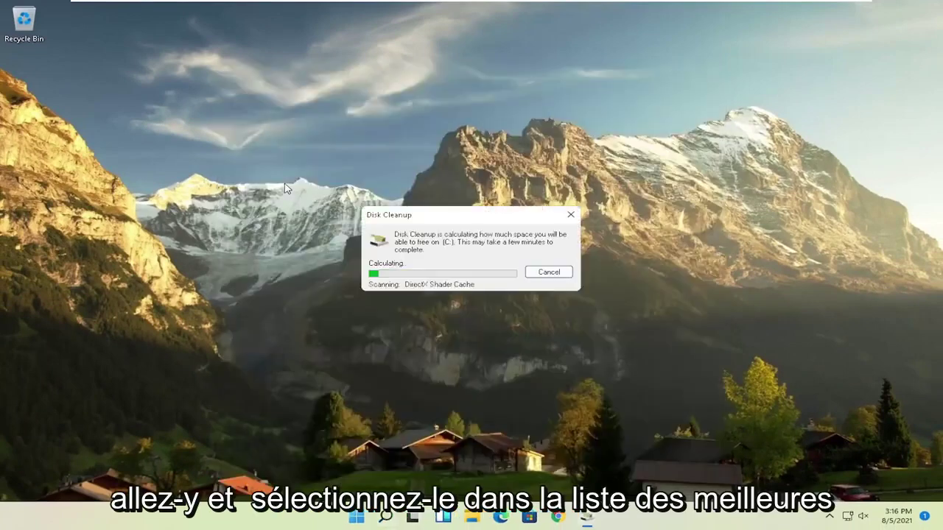
left_click_drag(238, 87, 440, 107)
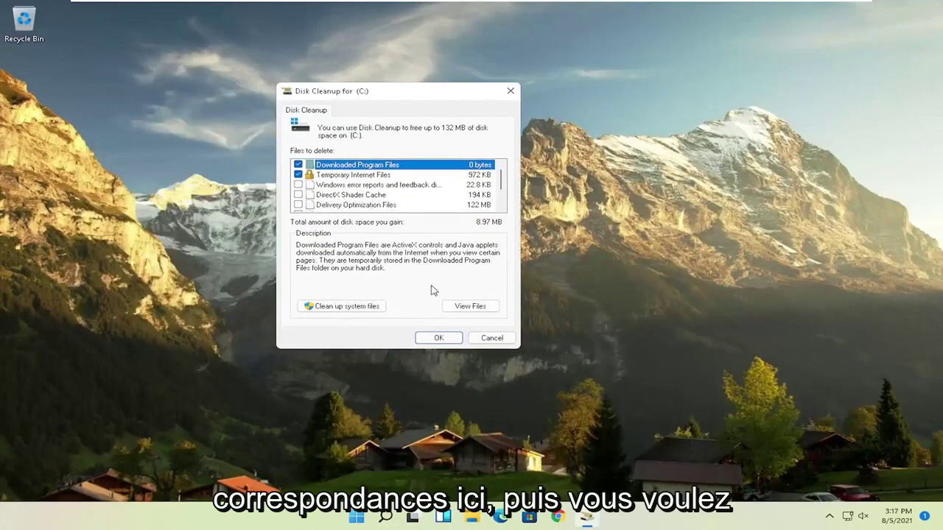
left_click(337, 307)
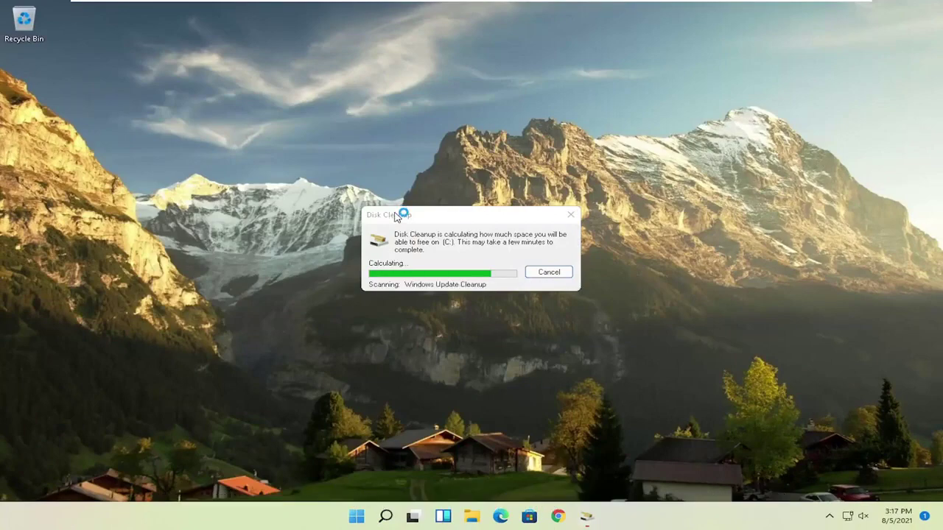
left_click_drag(231, 95, 433, 100)
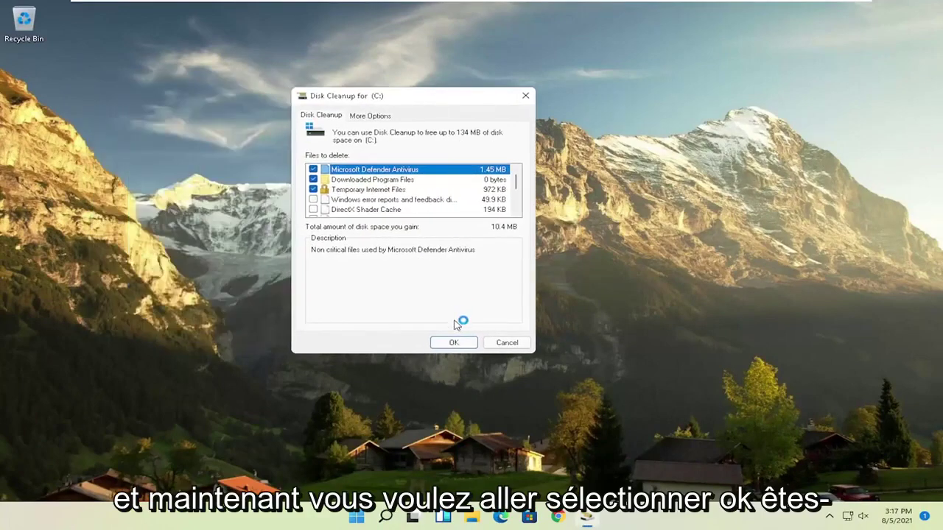
left_click(454, 342)
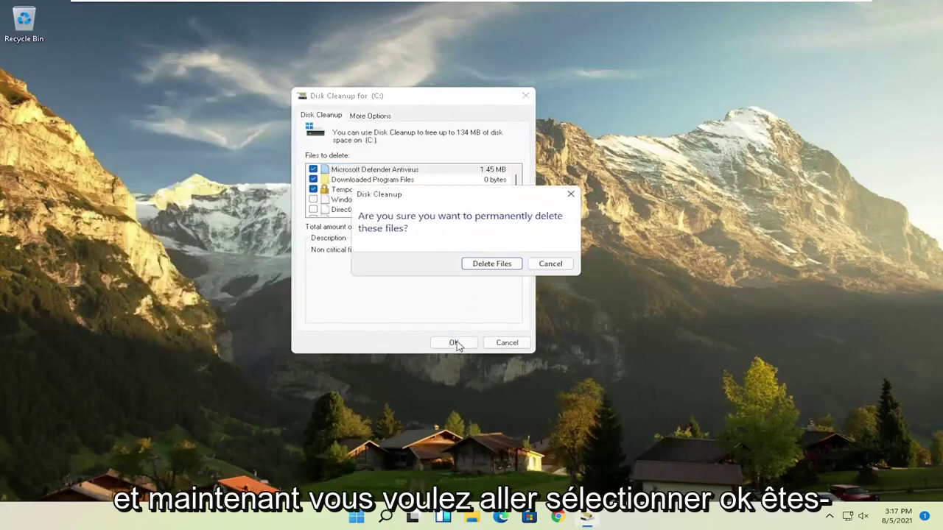
left_click(492, 264)
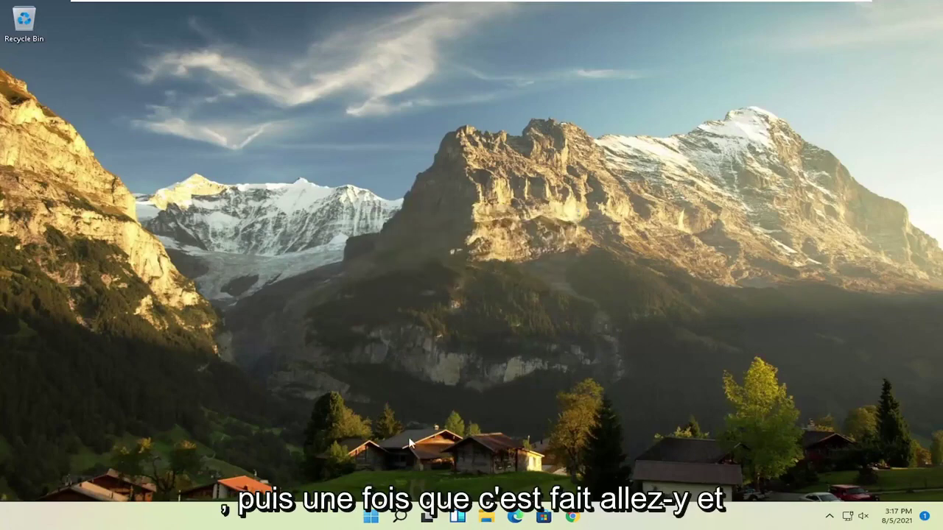
Optimize drive (C:) in Defragment and Optimize Drives to 0% fragmented, then close it
left_click(400, 516)
type("disk")
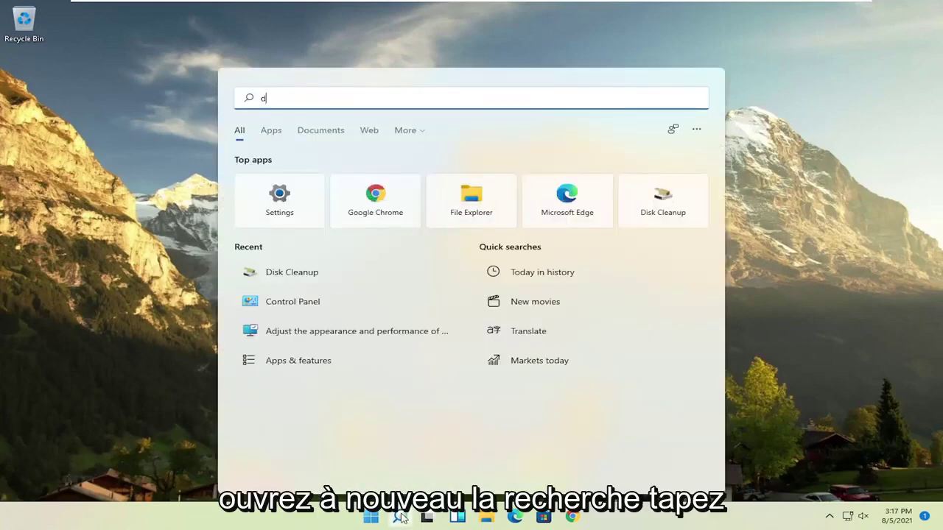
key("BackSpace")
key("BackSpace")
key("BackSpace")
key("BackSpace")
type("defrag")
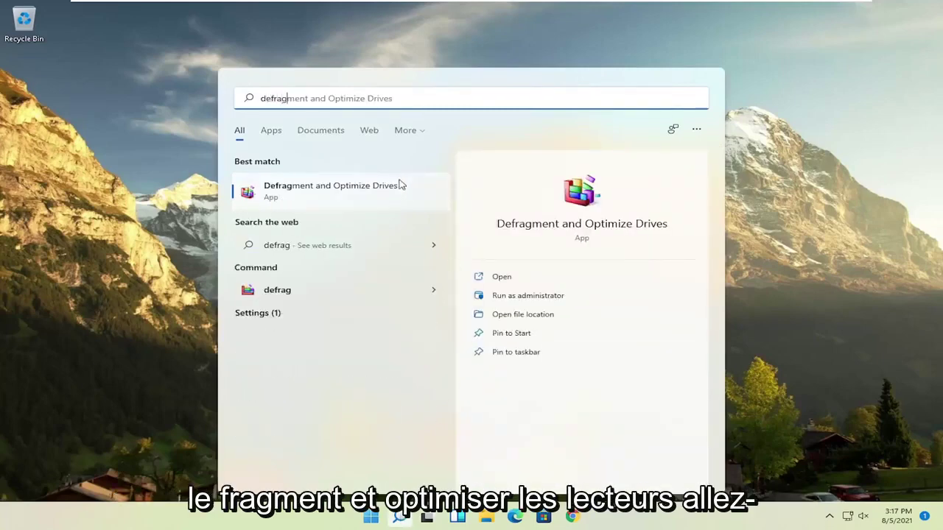
left_click(343, 198)
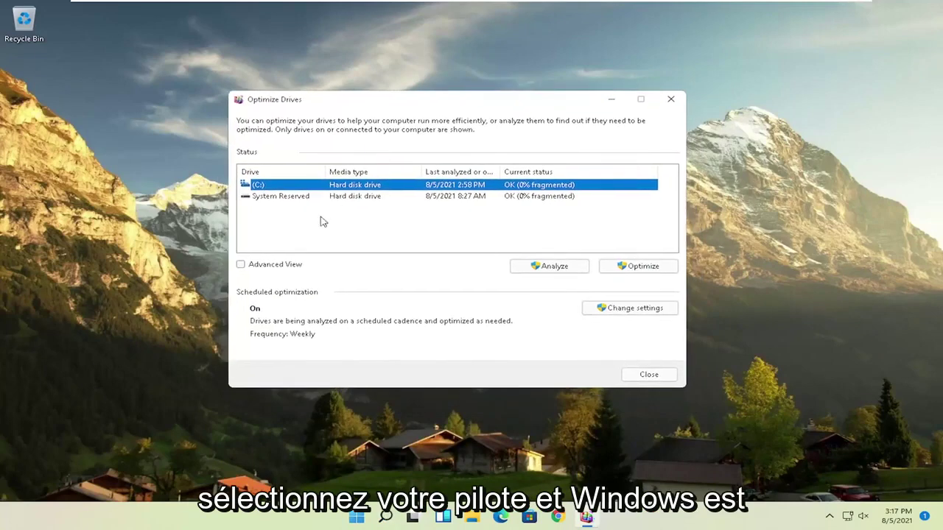
left_click(266, 196)
left_click(266, 185)
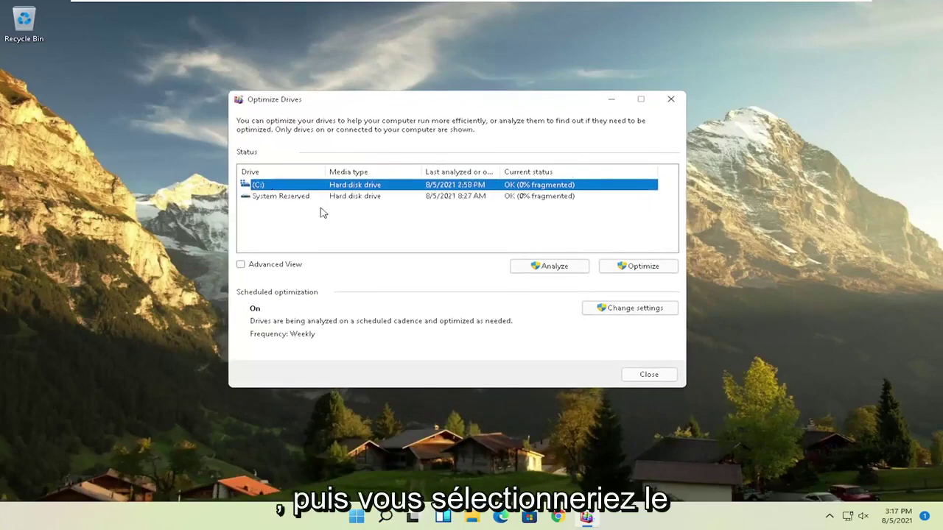
left_click(627, 267)
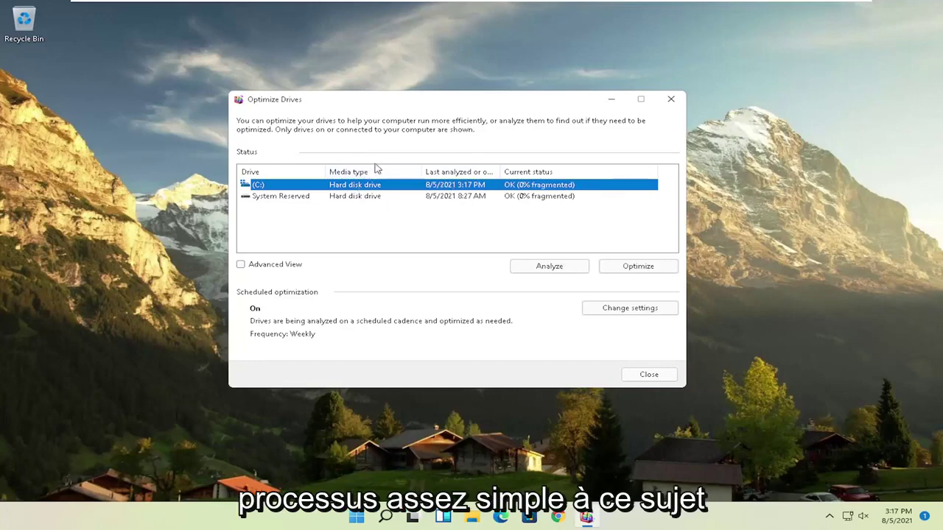
left_click(670, 99)
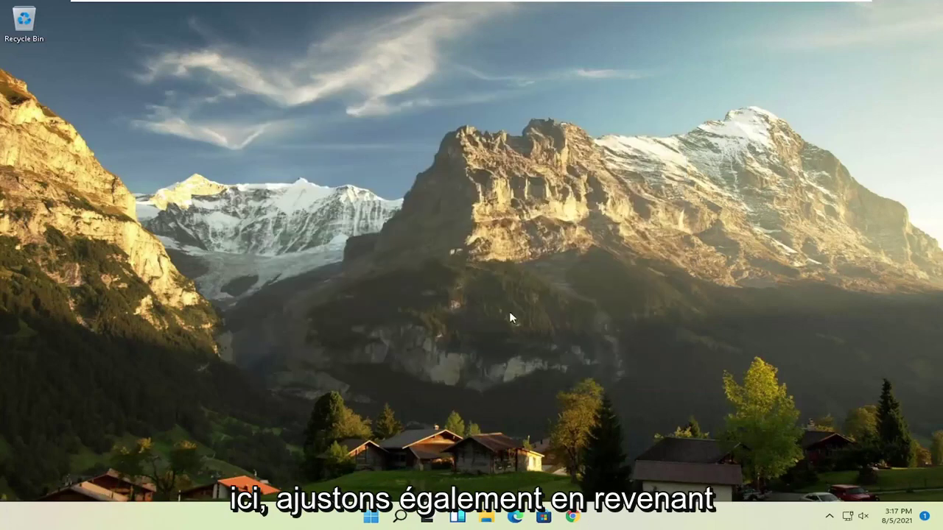
Launch Command Prompt as administrator from a 'cmd' search and approve User Account Control
left_click(400, 516)
type("cmd")
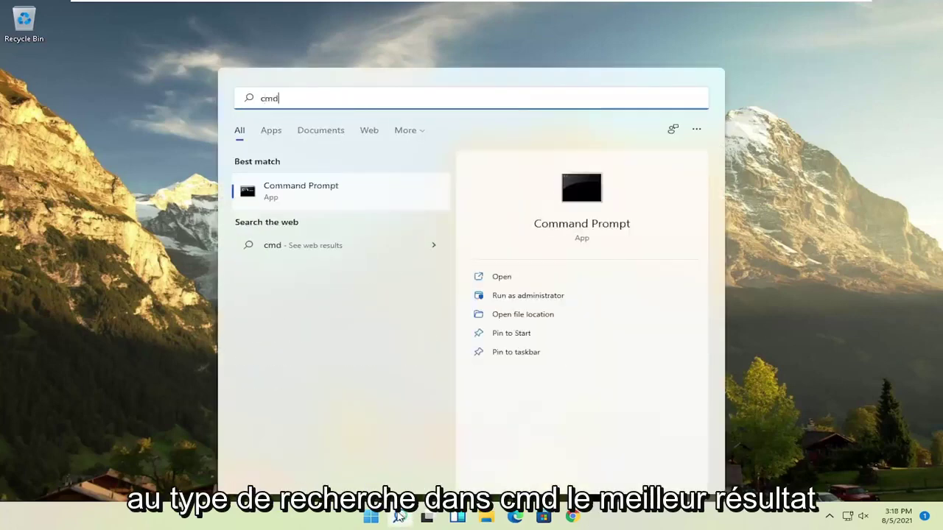
right_click(298, 191)
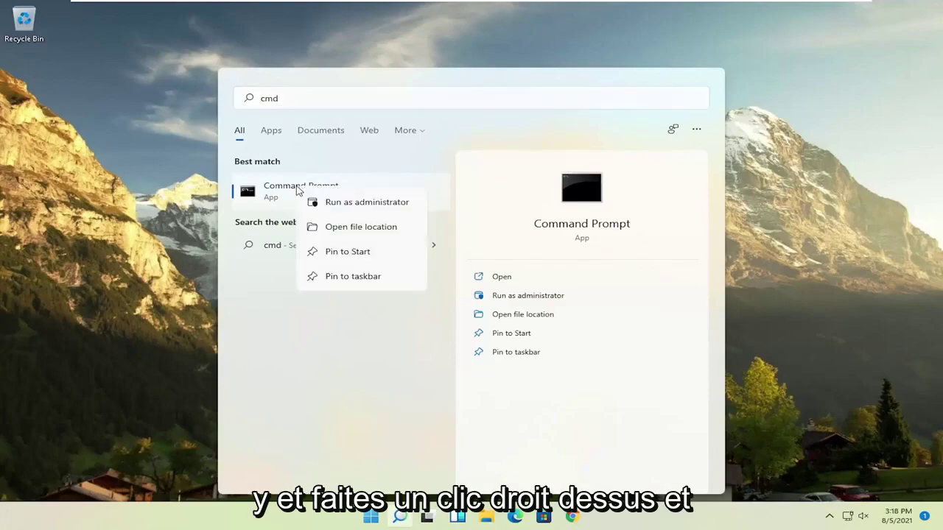
left_click(351, 205)
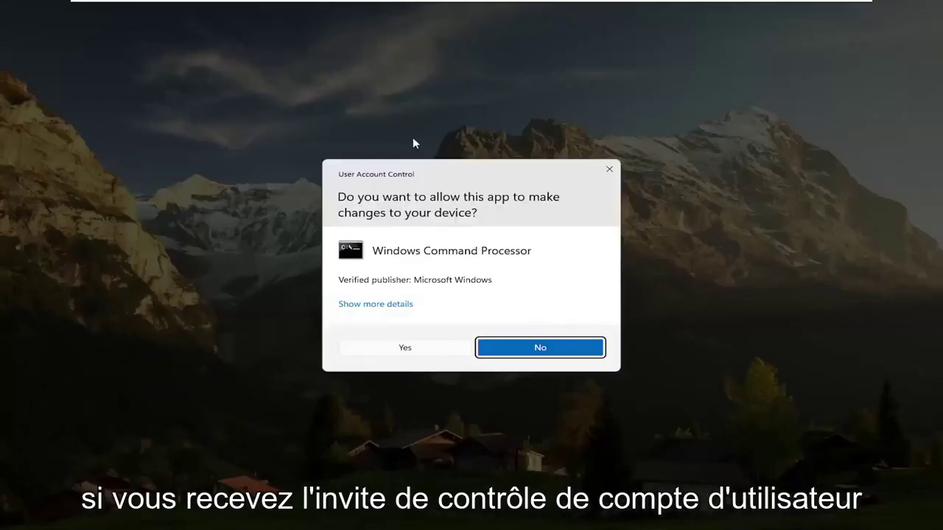
left_click(405, 347)
Run sfc /scannow until verification reaches 100% with no integrity violations found
left_click_drag(388, 106, 422, 86)
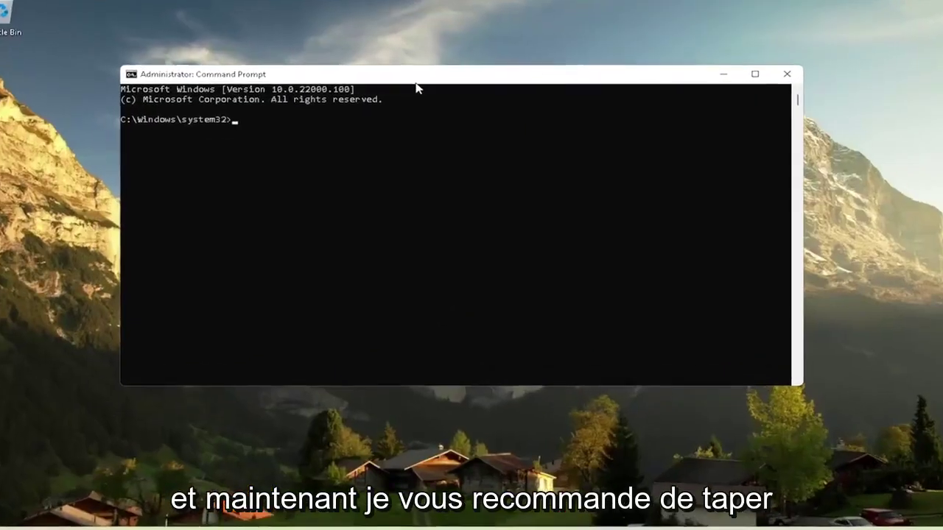
type("sfc /s")
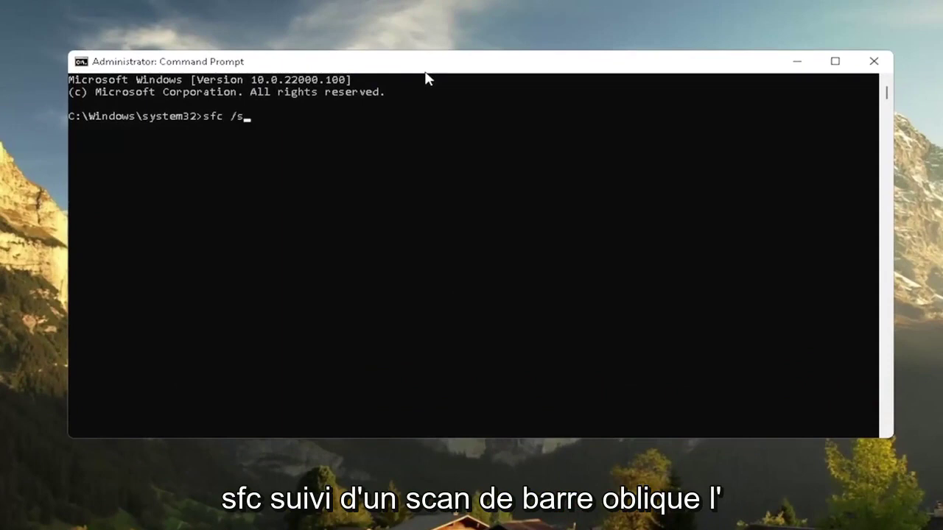
type("cannow")
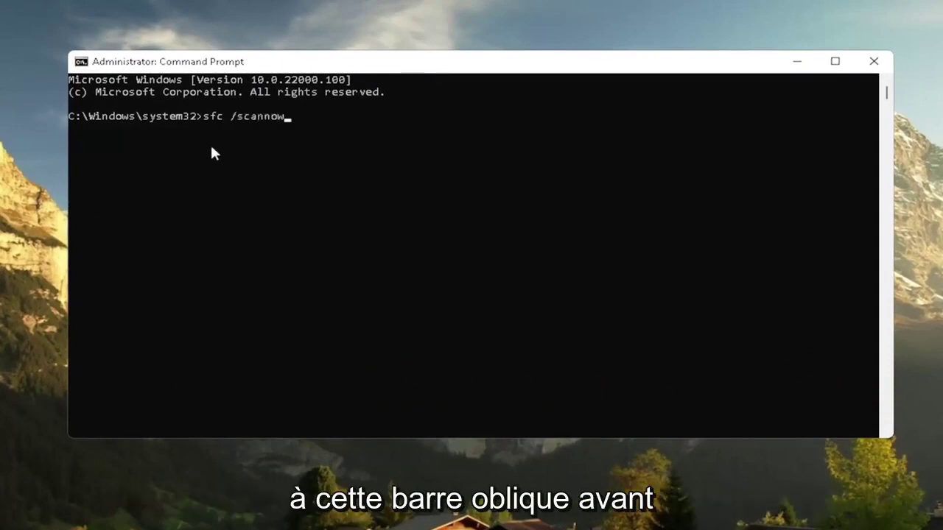
key("Return")
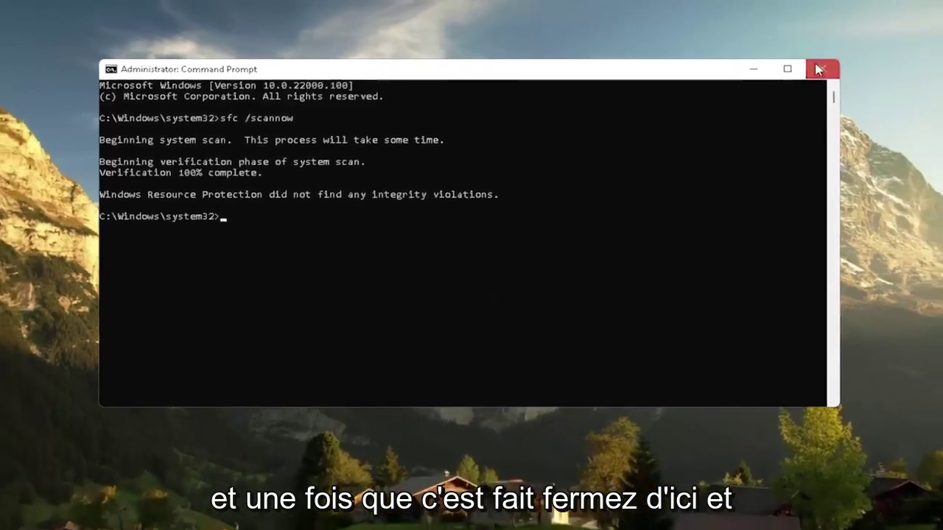
Close Command Prompt and restart Windows from the Start button's Shut down or sign out menu
left_click(818, 69)
right_click(370, 517)
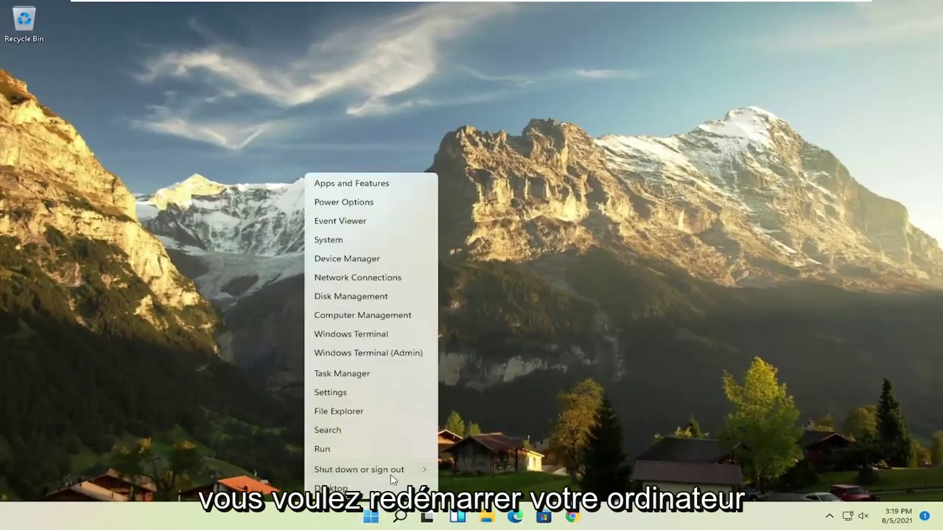
mouse_move(393, 471)
left_click(488, 487)
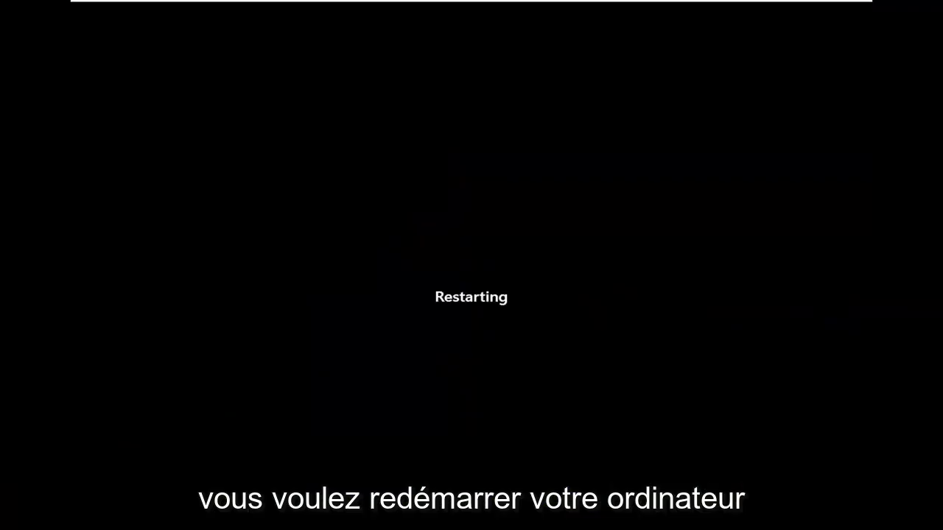